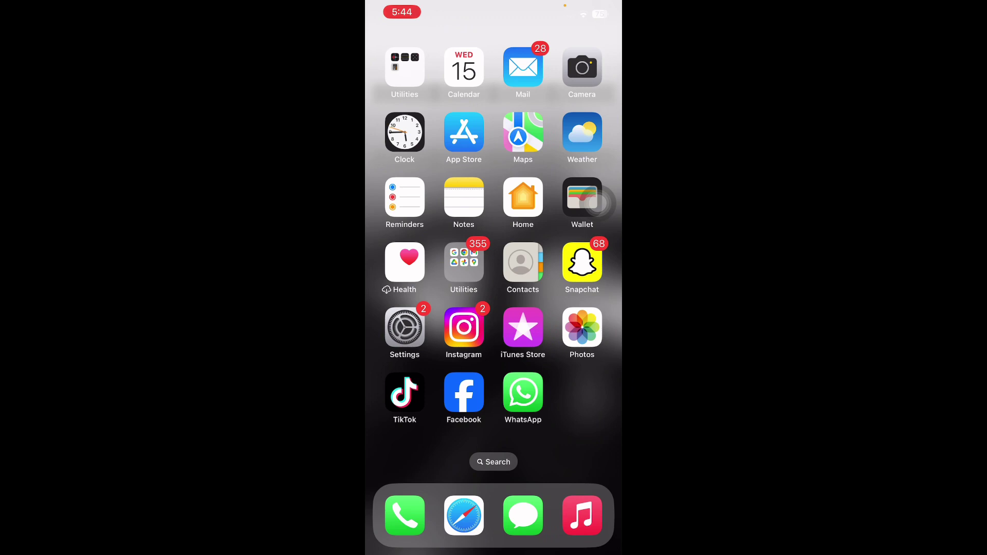
Launch the Settings app and go to its Battery page.
{"action": "left_click", "coordinate": [404, 328]}
{"action": "scroll", "coordinate": [495, 309], "scroll_direction": "down", "scroll_amount": 2}
{"action": "scroll", "coordinate": [598, 203], "scroll_direction": "down", "scroll_amount": 3}
{"action": "scroll", "coordinate": [598, 203], "scroll_direction": "down", "scroll_amount": 2}
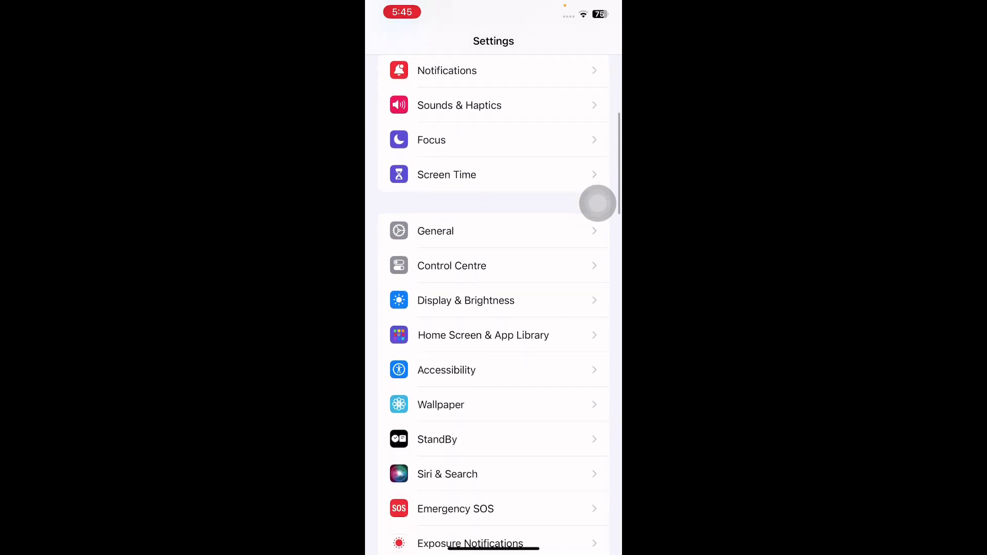
{"action": "scroll", "coordinate": [598, 204], "scroll_direction": "down", "scroll_amount": 2}
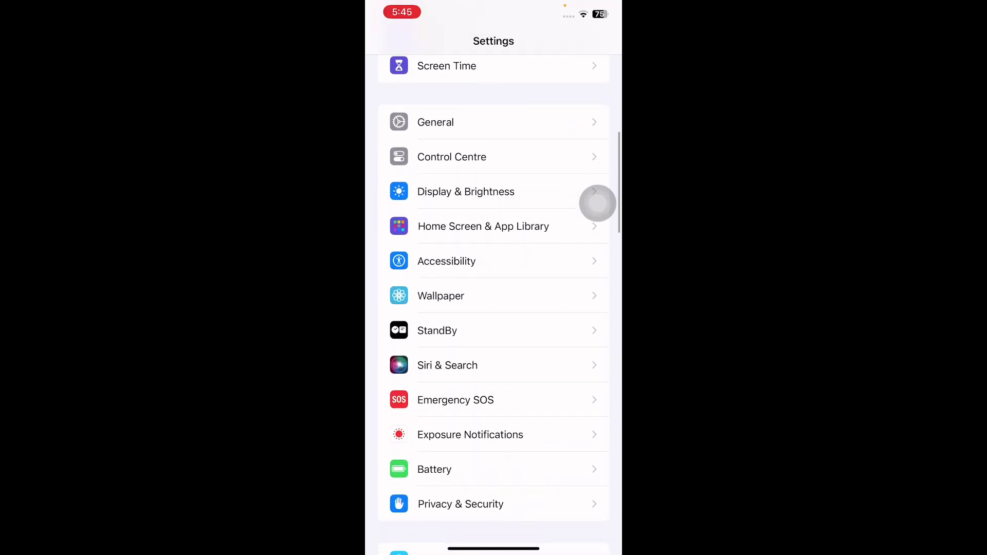
{"action": "scroll", "coordinate": [598, 204], "scroll_direction": "down", "scroll_amount": 1}
{"action": "scroll", "coordinate": [597, 203], "scroll_direction": "down", "scroll_amount": 1}
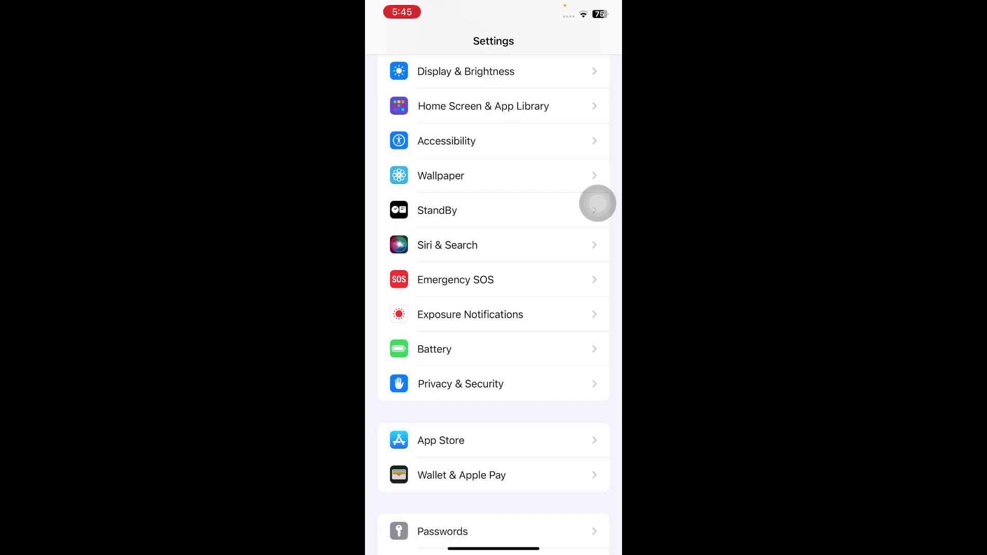
{"action": "left_click", "coordinate": [435, 348]}
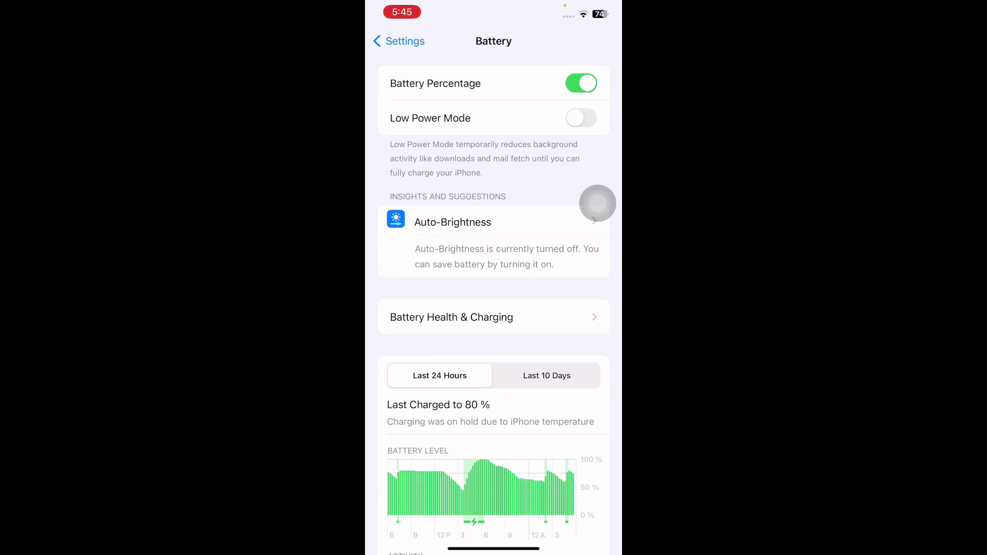
Note the 'Charging was on hold due to iPhone temperature' message, then return Home.
{"action": "left_click", "coordinate": [598, 203]}
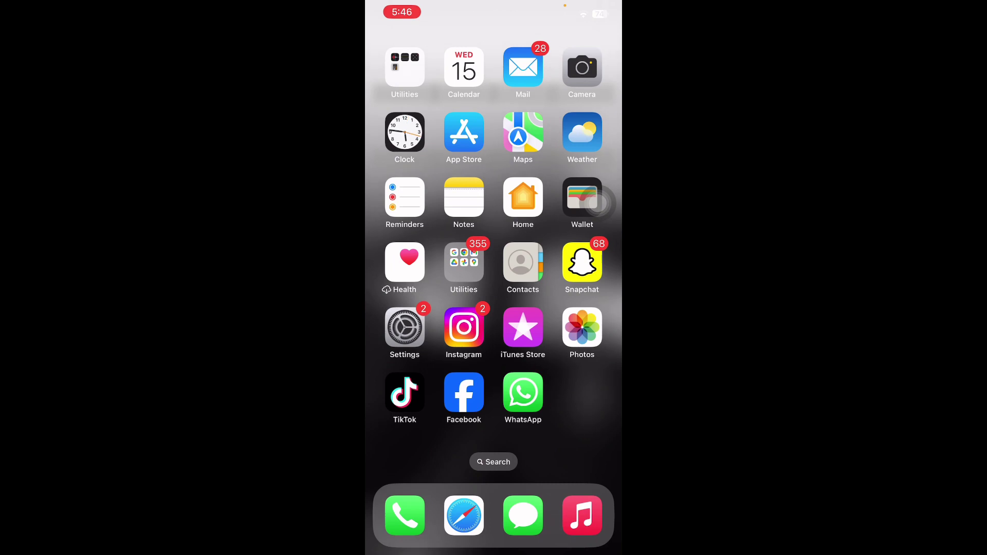